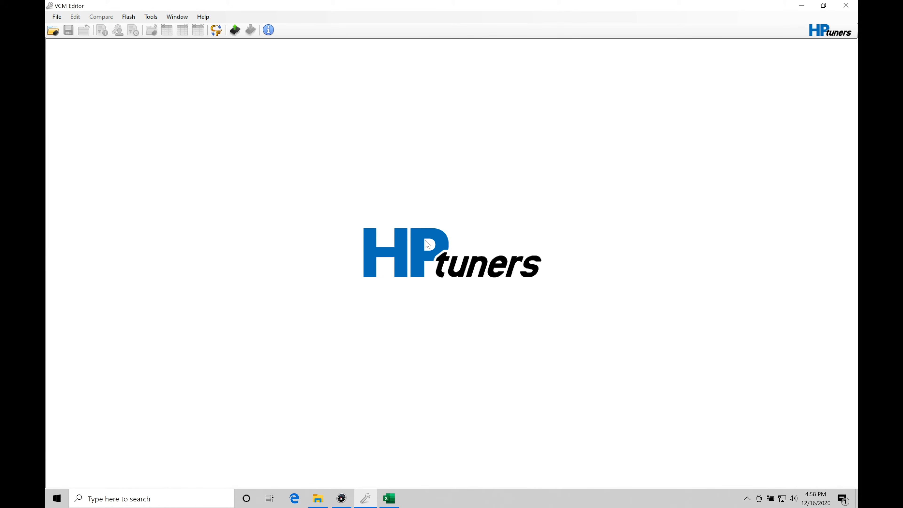
Open the calibration file Stock 2005 Mustang GT 4.6L from the Calibration File Examples folder
left_click(52, 30)
left_click(274, 173)
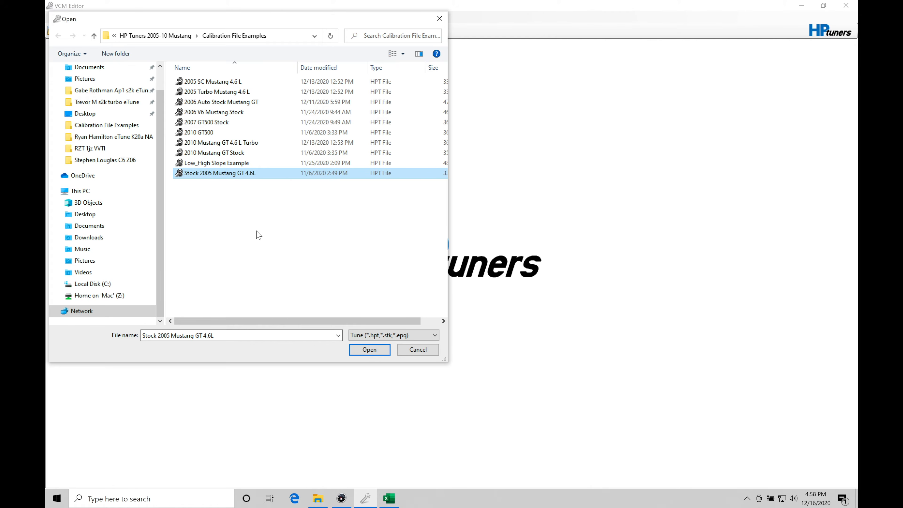
left_click(360, 349)
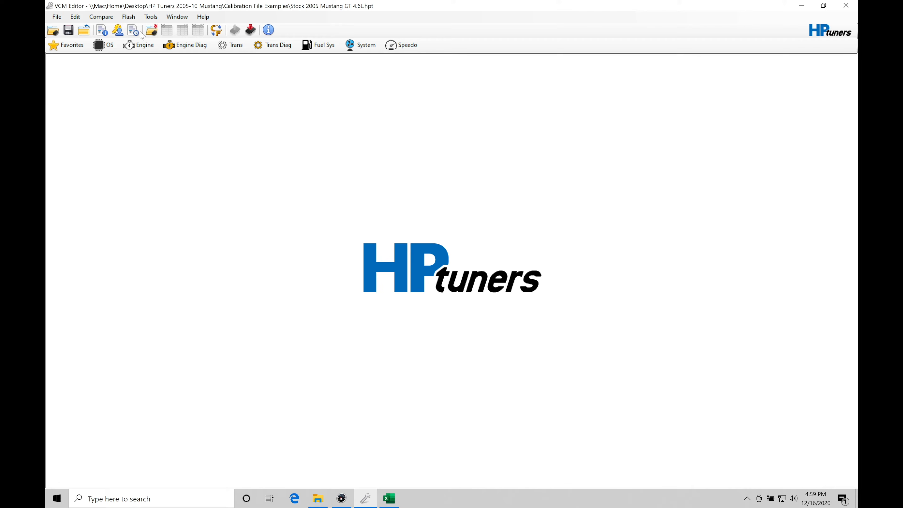
Examine the engine's general and idle RPM settings, checking the engine displacement calculation in the HP Tuners Data Master workbook in Excel
left_click(141, 45)
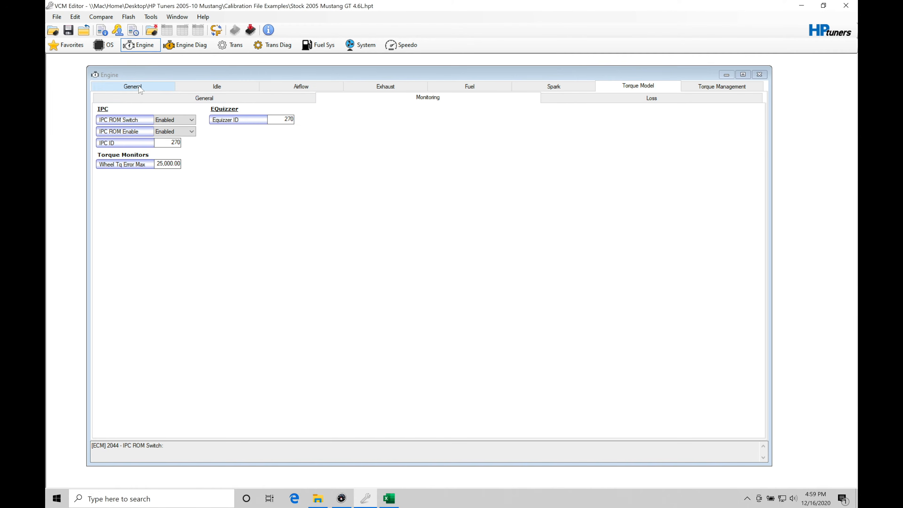
left_click(132, 86)
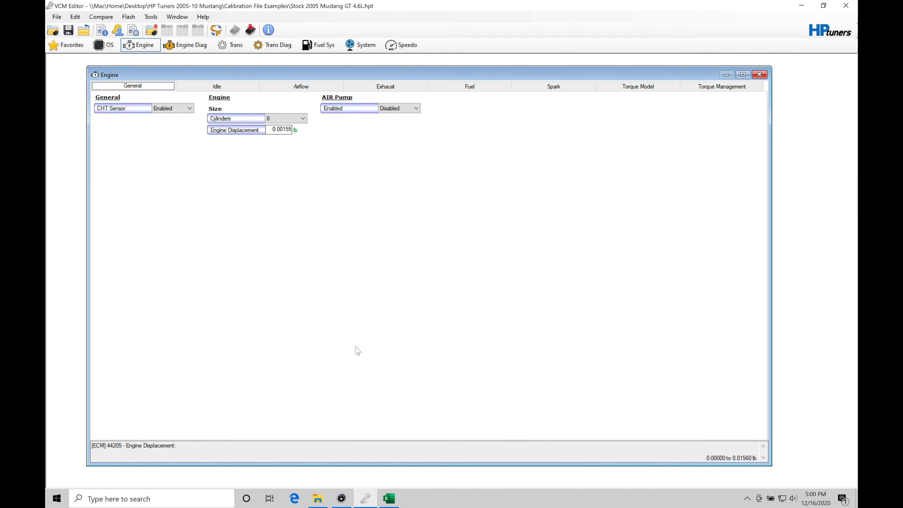
left_click(390, 498)
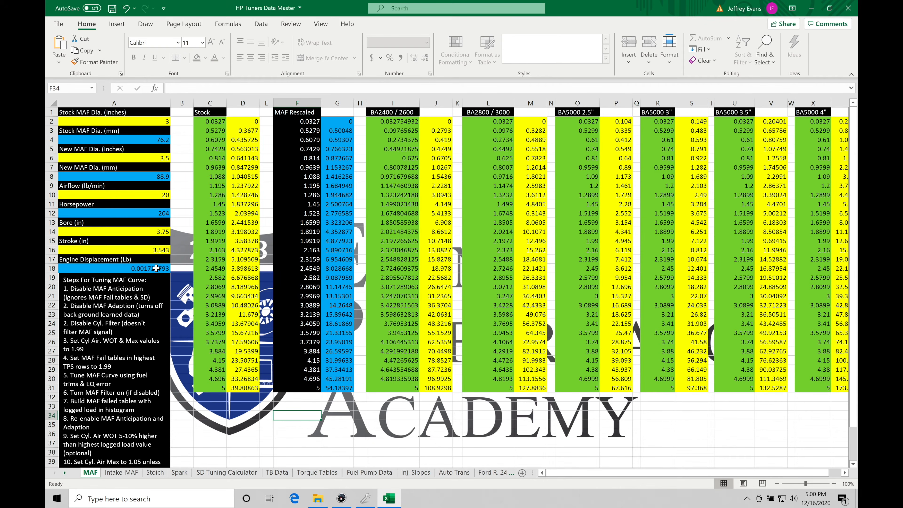
left_click(365, 498)
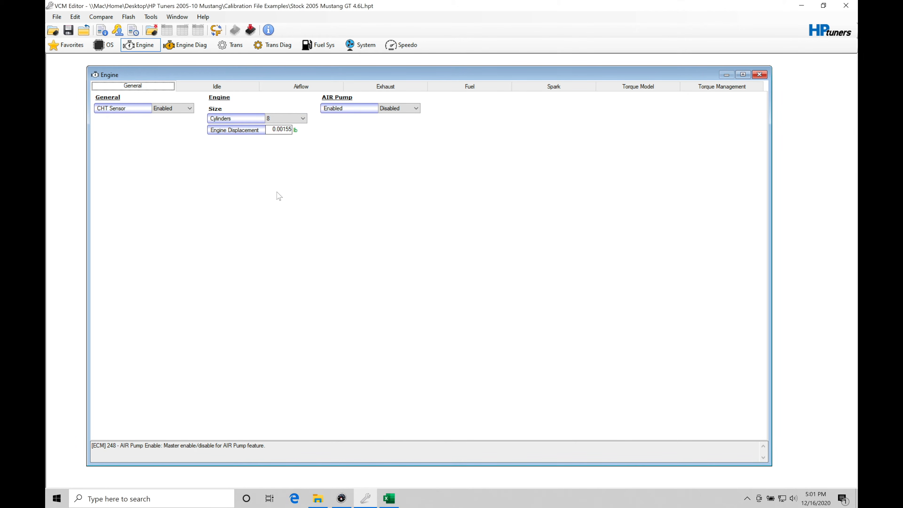
left_click(226, 87)
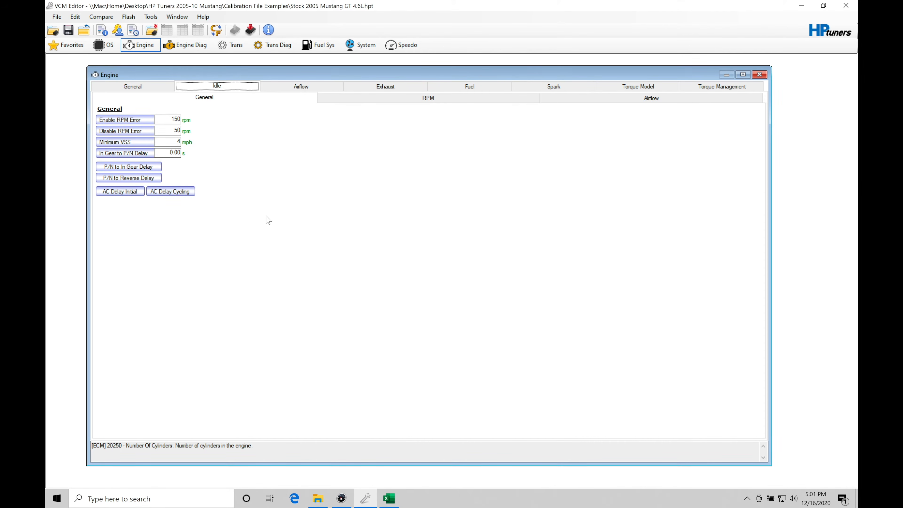
left_click(411, 100)
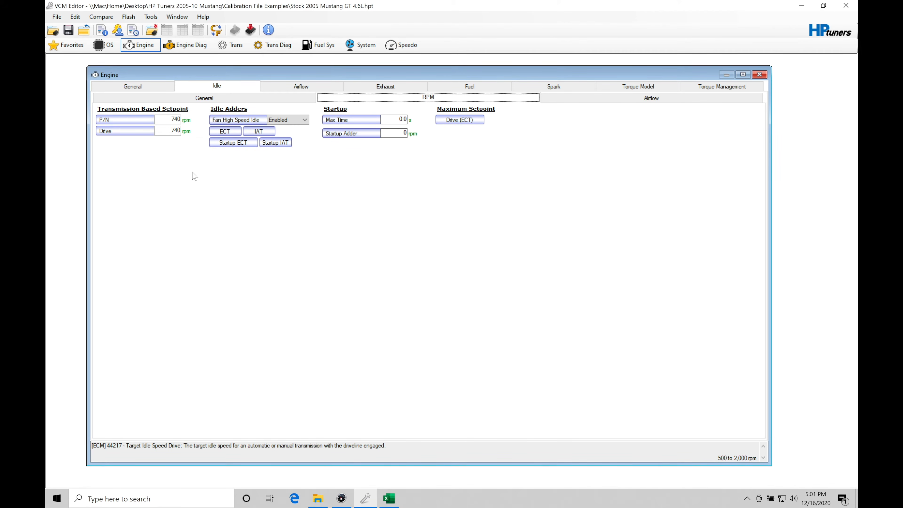
Set the minimum learned barometric pressure in the engine's airflow settings to 27 inHg
left_click(285, 87)
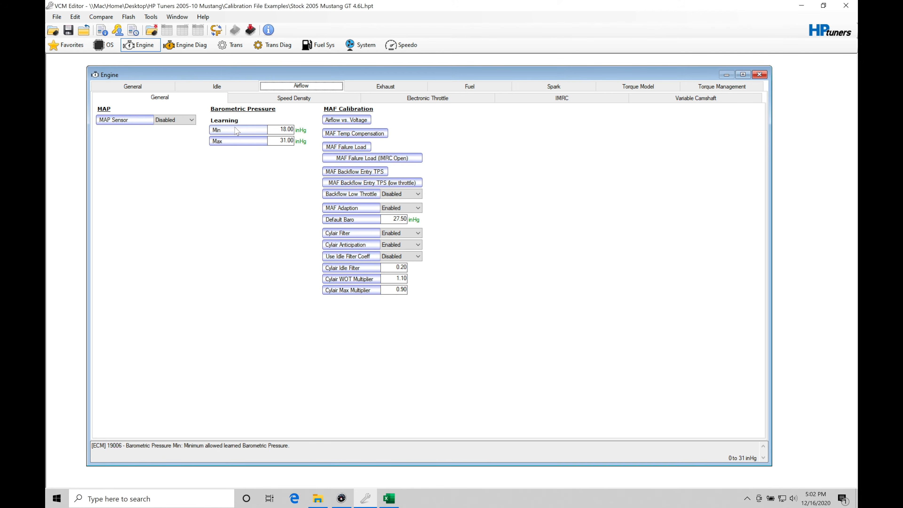
left_click(278, 131)
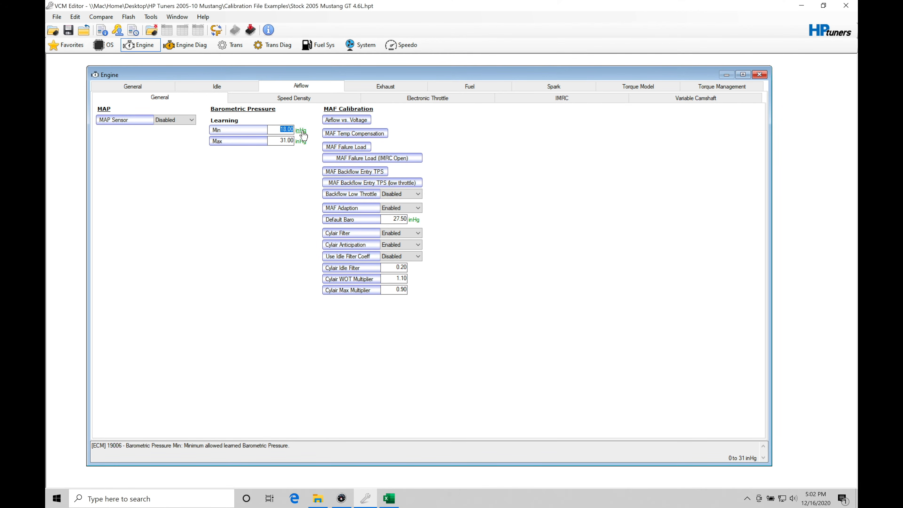
type("27")
key("Tab")
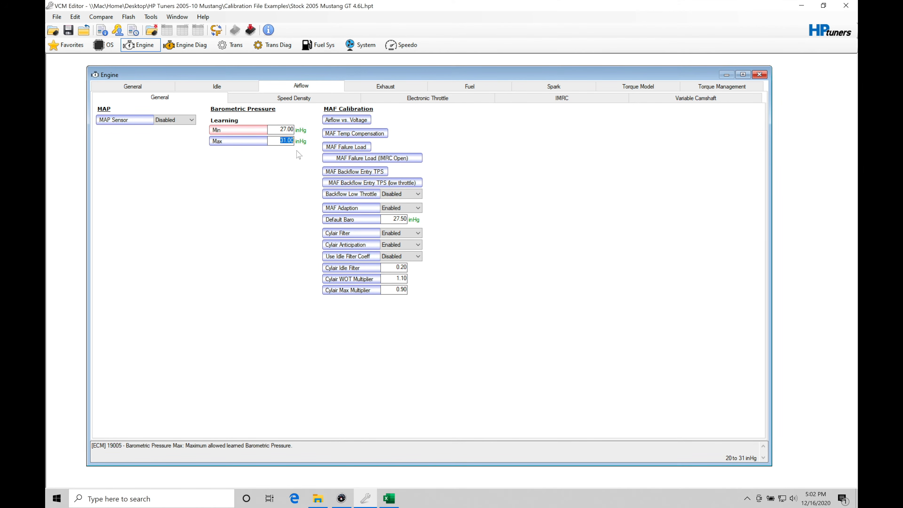
left_click(280, 141)
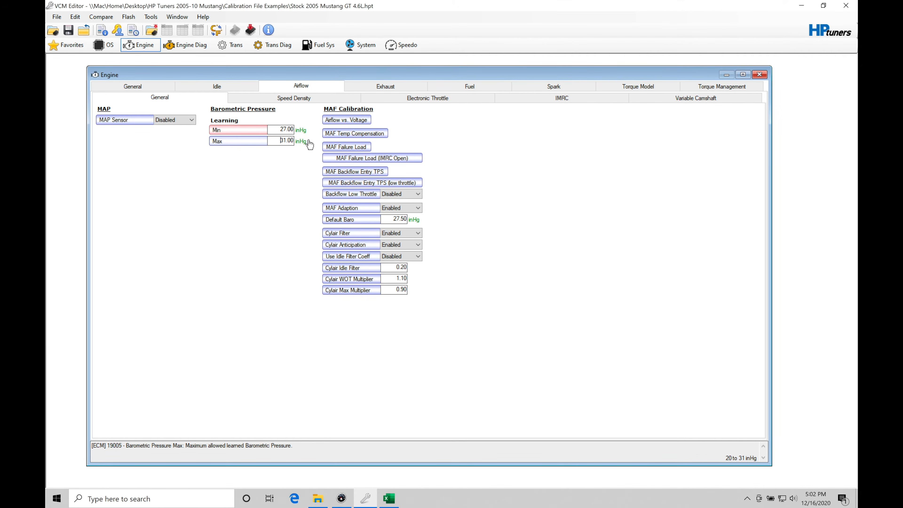
Open the MAF Airflow vs. Voltage table and check the stock and new MAF diameter inputs in the Excel workbook
left_click(355, 125)
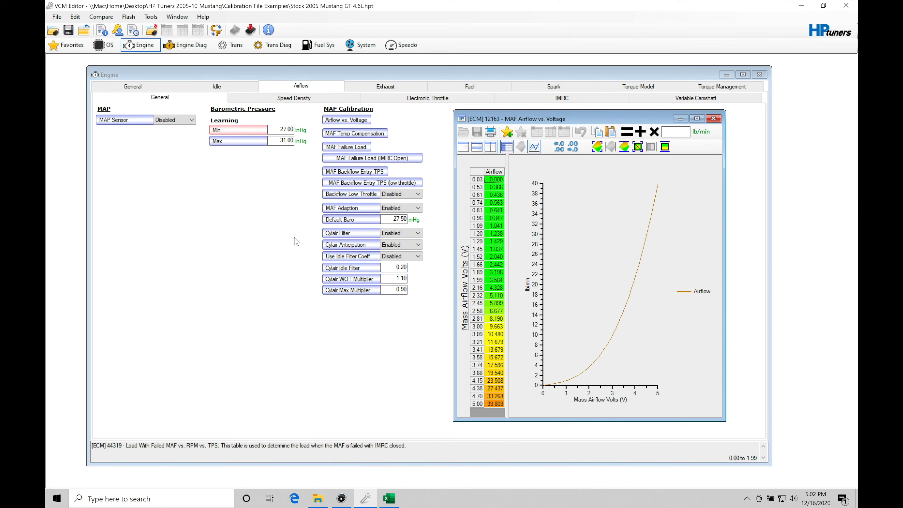
left_click_drag(570, 121, 546, 121)
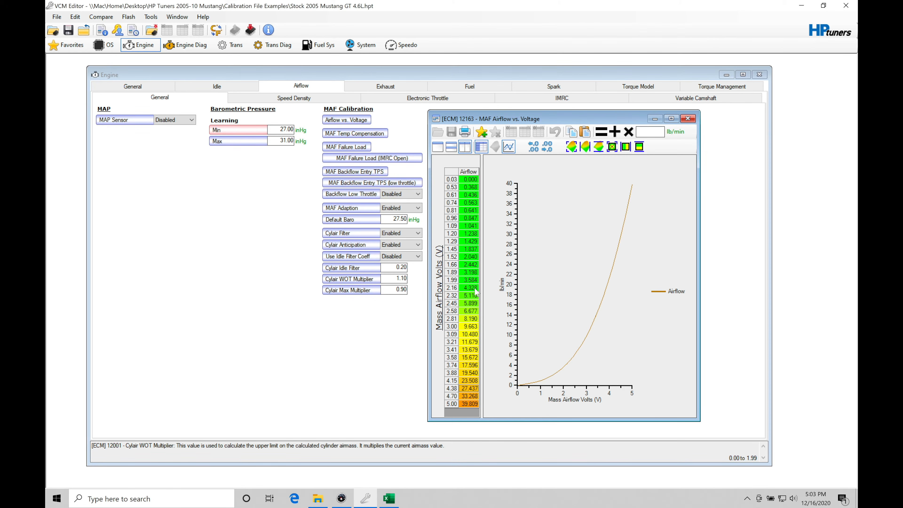
left_click(389, 498)
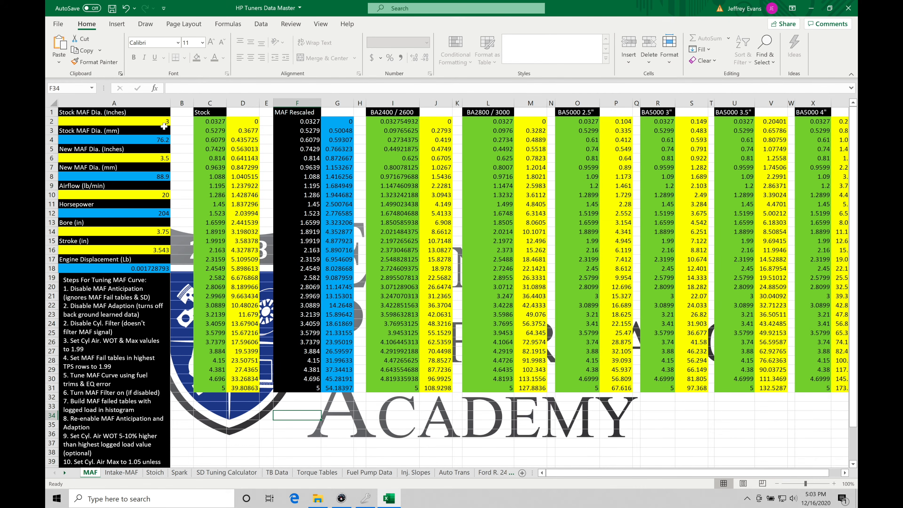
left_click(169, 123)
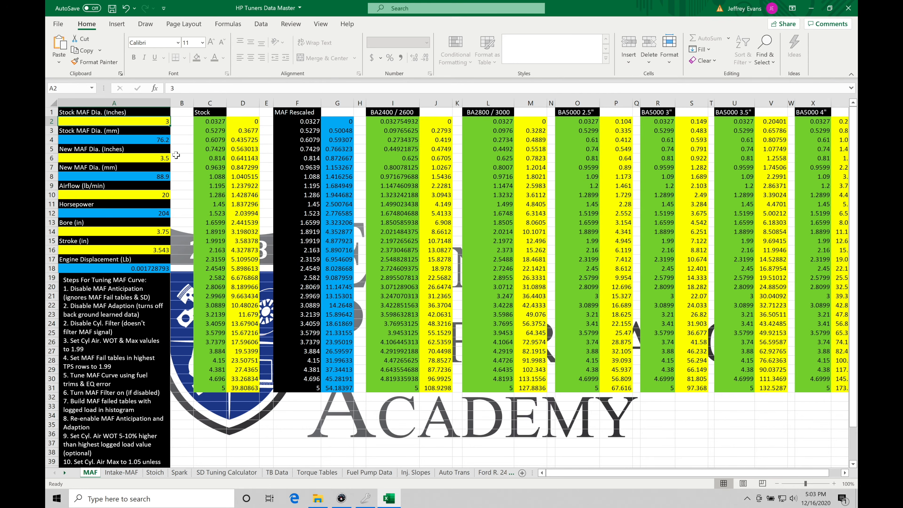
left_click(163, 160)
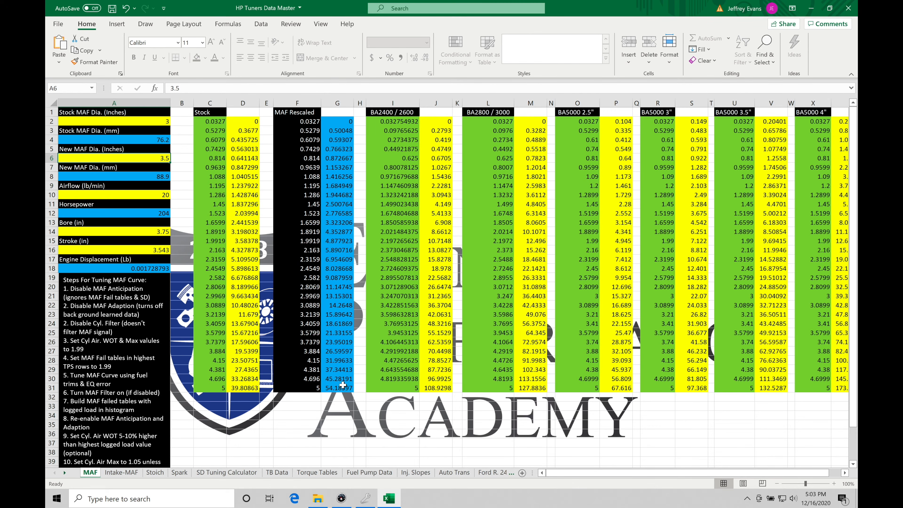
Replace the airflow values in VCM Editor's MAF Airflow vs. Voltage table with the MAF Rescaled airflow column from the Excel workbook
left_click(367, 497)
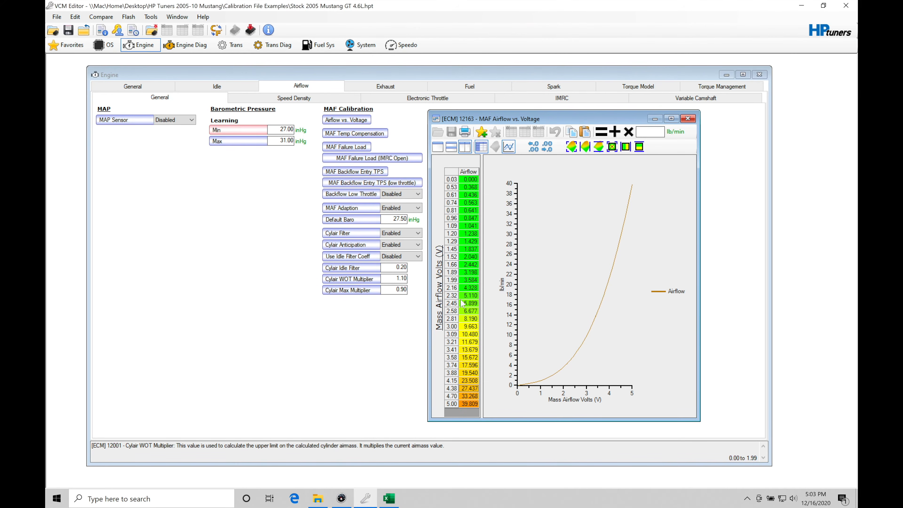
left_click_drag(474, 183, 471, 405)
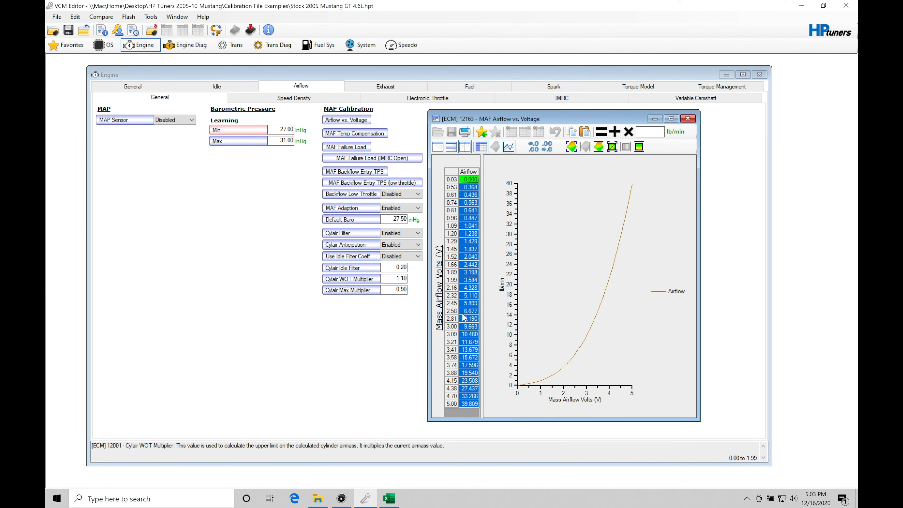
left_click(389, 498)
left_click_drag(240, 122, 246, 384)
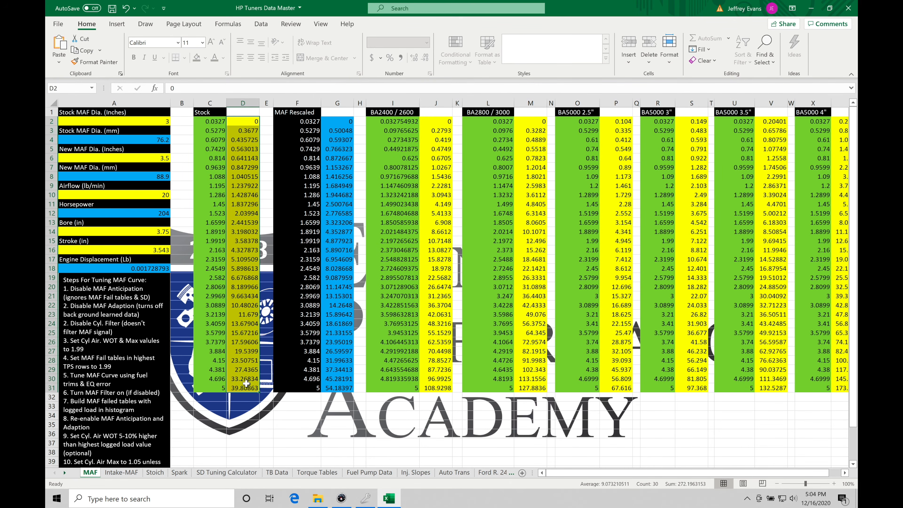
left_click(243, 286)
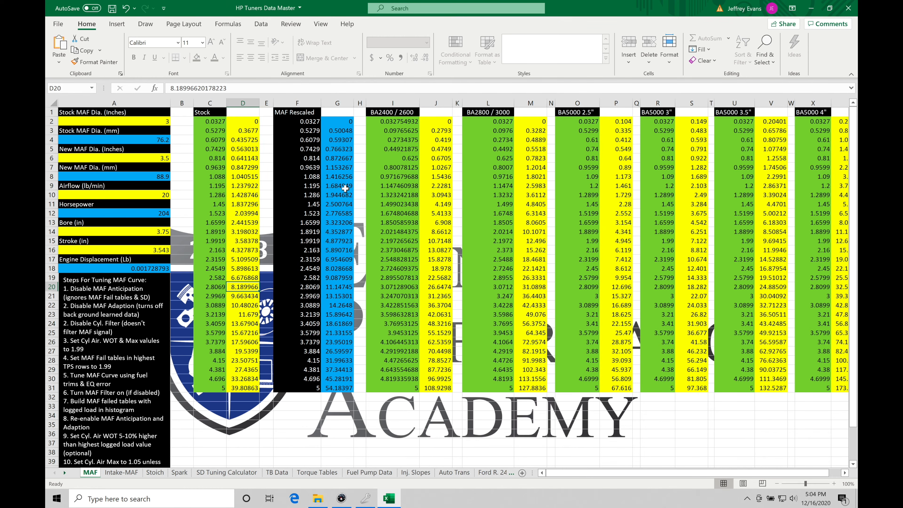
left_click_drag(341, 123, 341, 386)
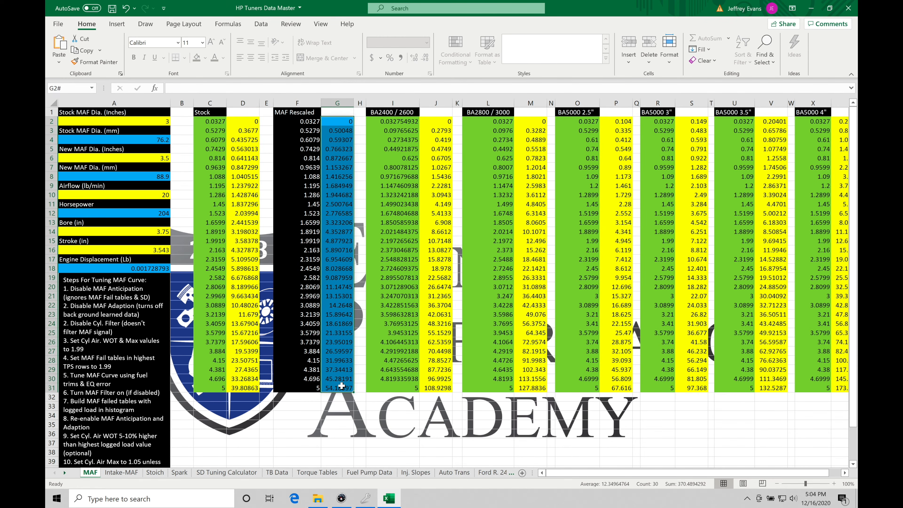
key("ctrl+c")
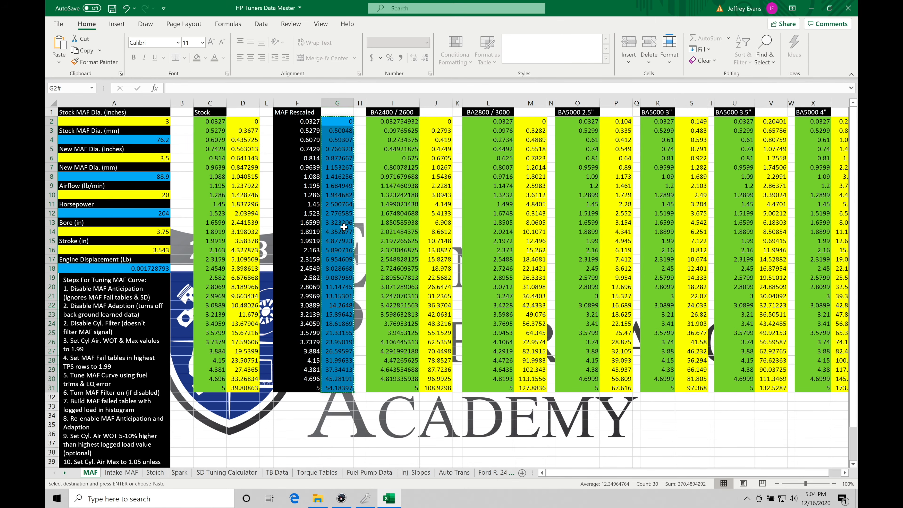
left_click(365, 498)
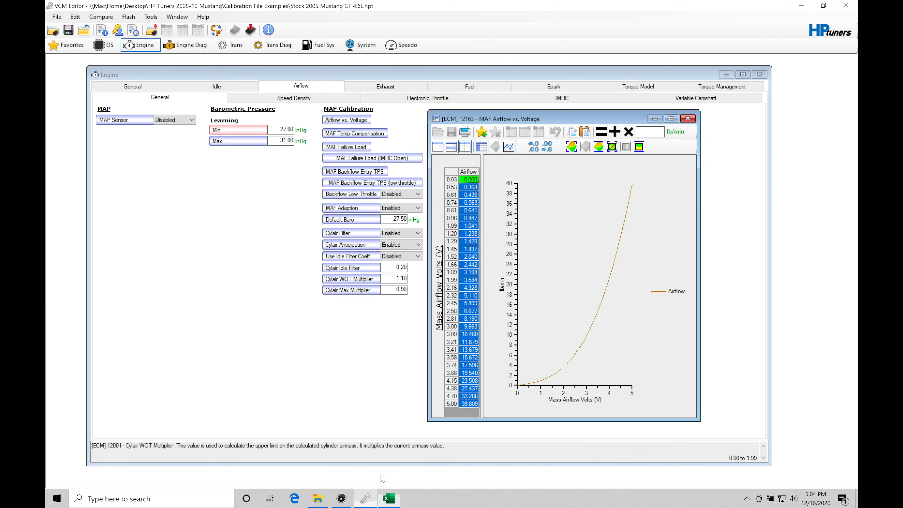
key("ctrl+v")
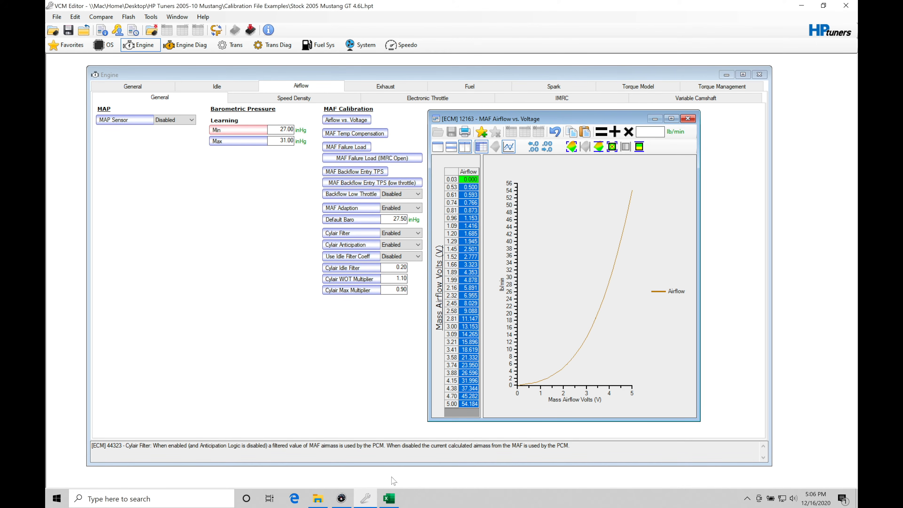
Copy the C&L 95mm Race voltage column from the Intake-MAF sheet in the Excel workbook
left_click(389, 498)
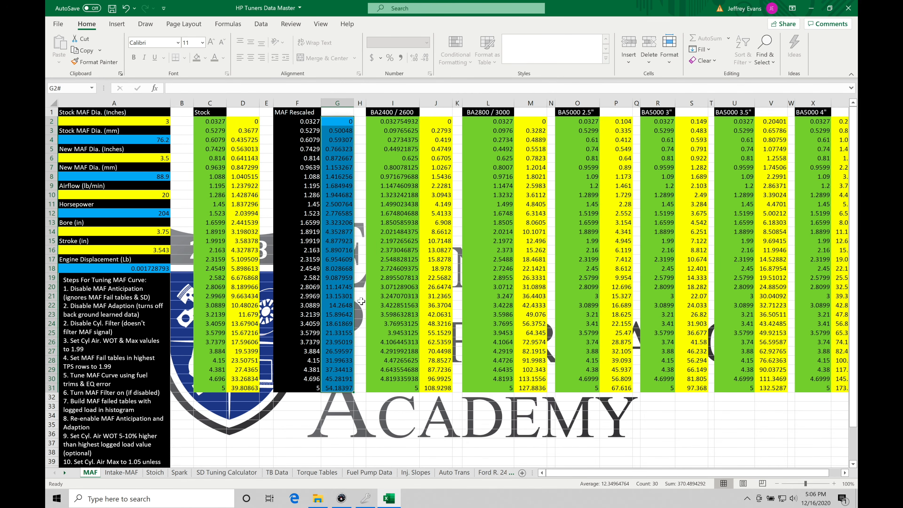
left_click(133, 473)
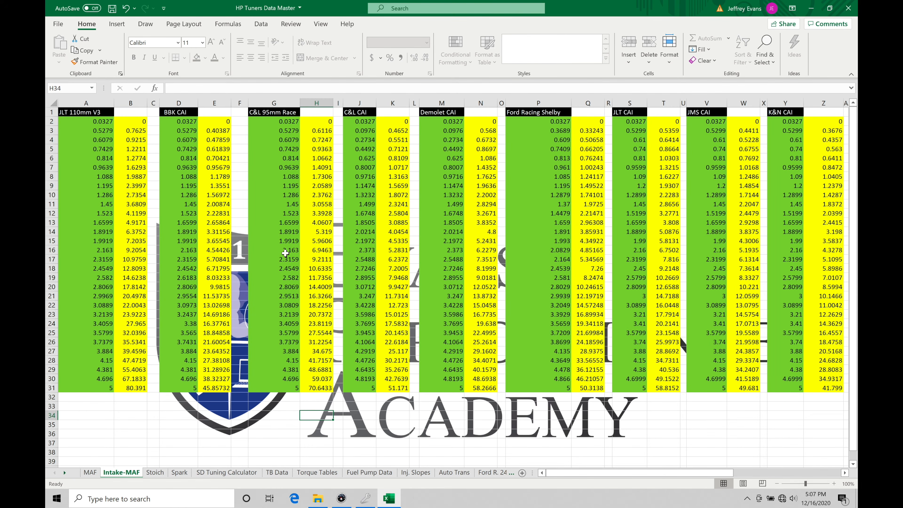
left_click_drag(287, 123, 290, 384)
key("ctrl+c")
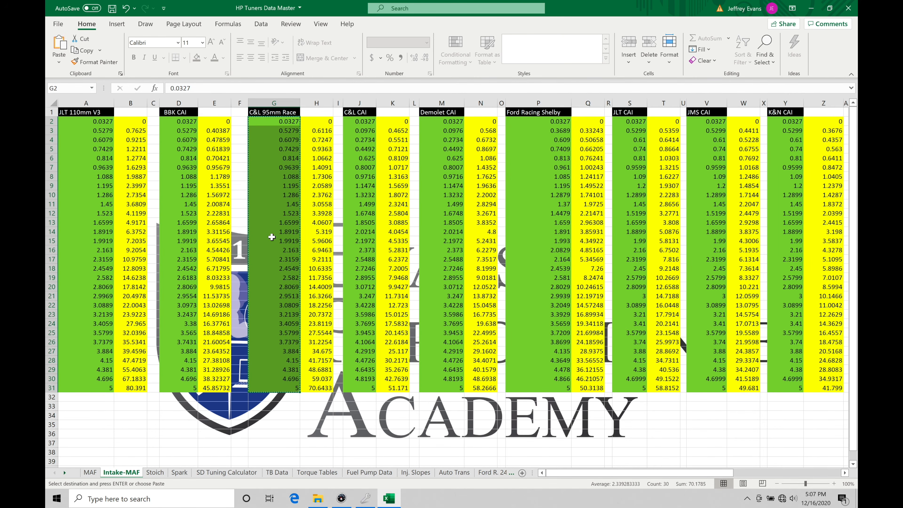
Paste the copied C&L 95mm Race voltages over the row axis of VCM Editor's MAF Airflow vs. Voltage table
left_click(365, 498)
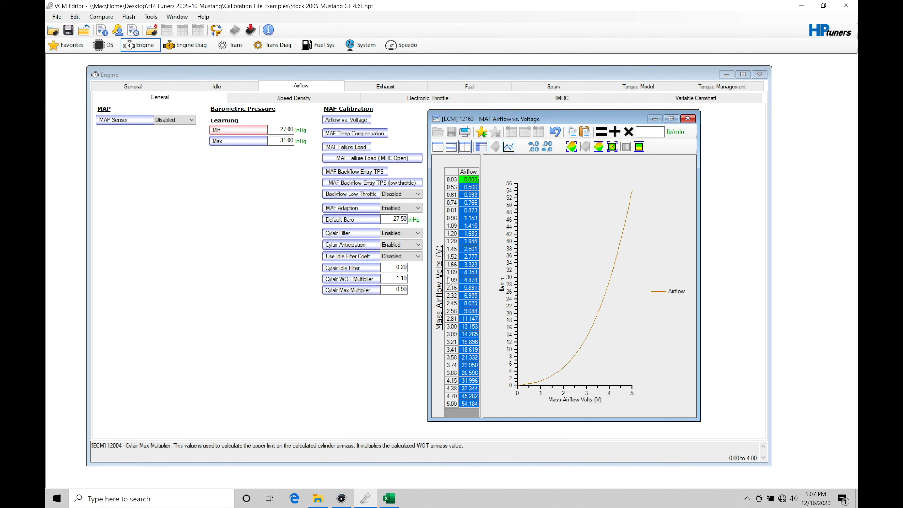
right_click(448, 278)
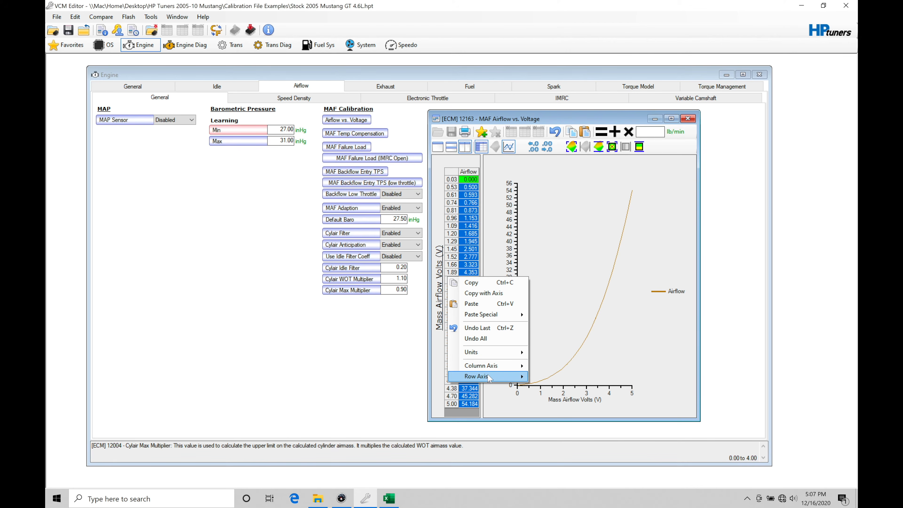
mouse_move(496, 377)
left_click(550, 388)
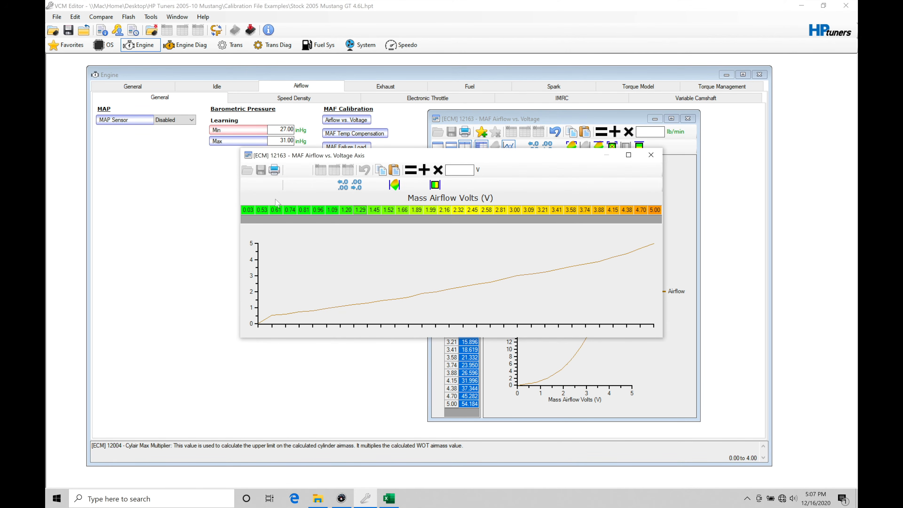
left_click_drag(341, 209, 677, 214)
key("ctrl+v")
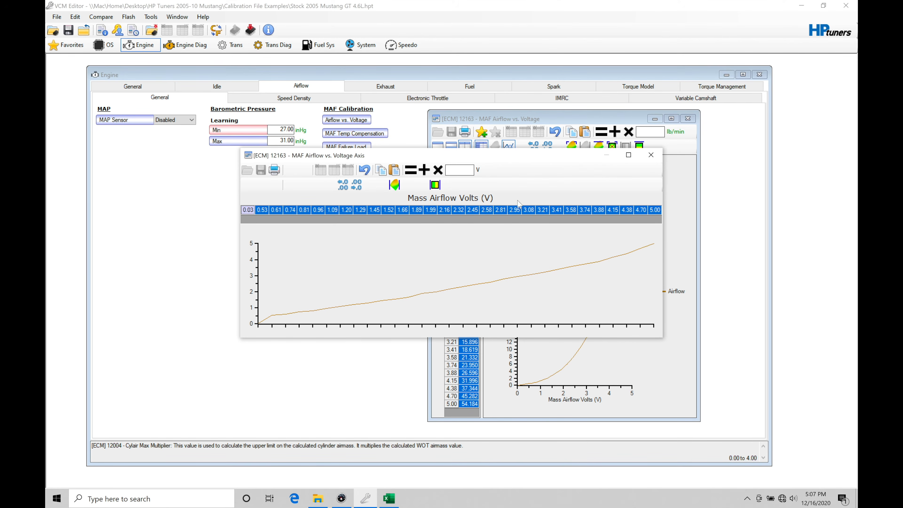
left_click(651, 155)
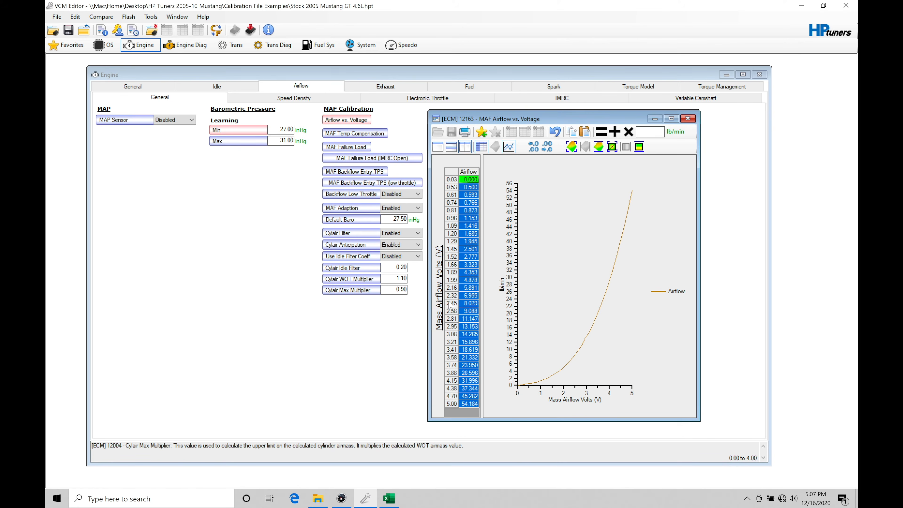
Copy the C&L 95mm Race airflow column from the Excel Intake-MAF sheet over the airflow values in VCM Editor's MAF Airflow vs. Voltage table
left_click(398, 497)
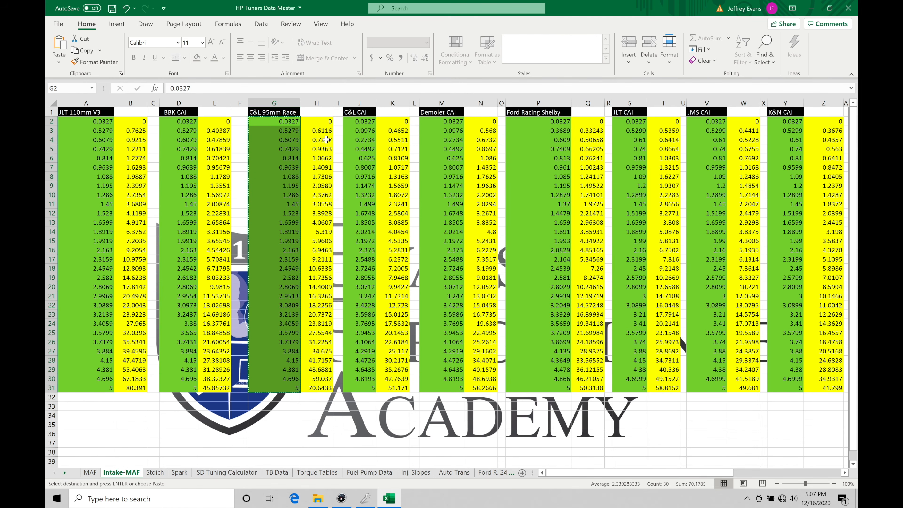
left_click_drag(328, 122, 327, 384)
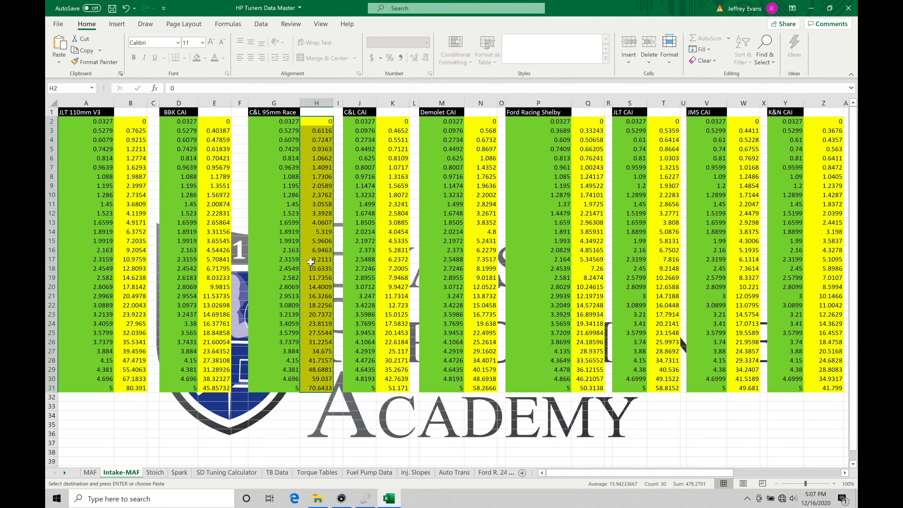
left_click(366, 498)
left_click_drag(471, 179, 474, 408)
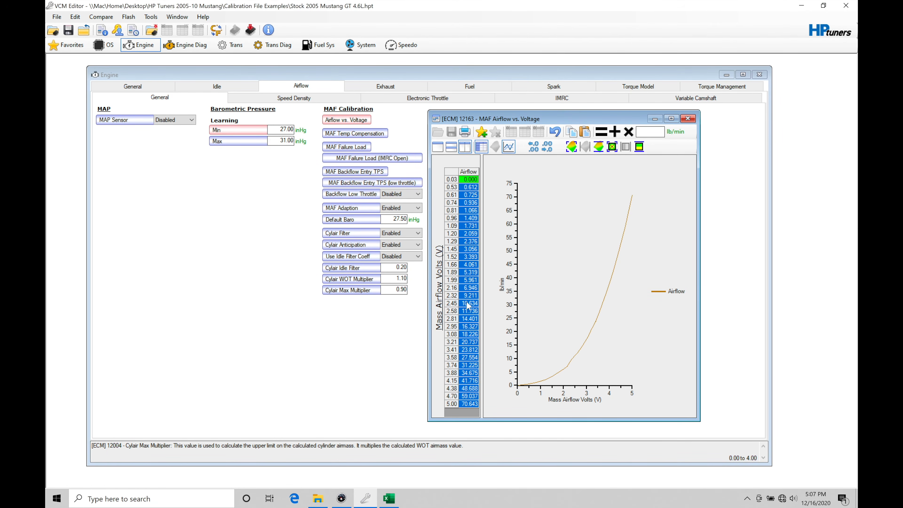
key("ctrl+v")
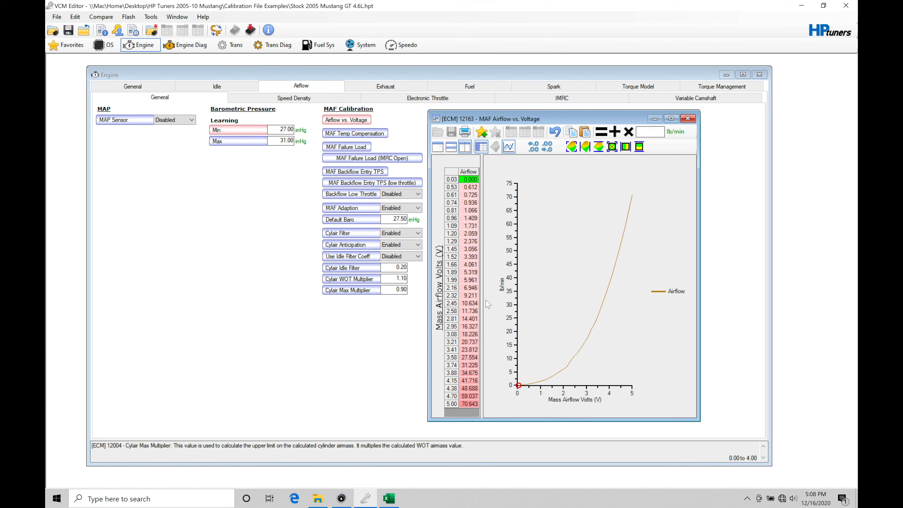
Check the MAF sheet in the Excel workbook and close VCM Editor's MAF Airflow vs. Voltage table
left_click(389, 498)
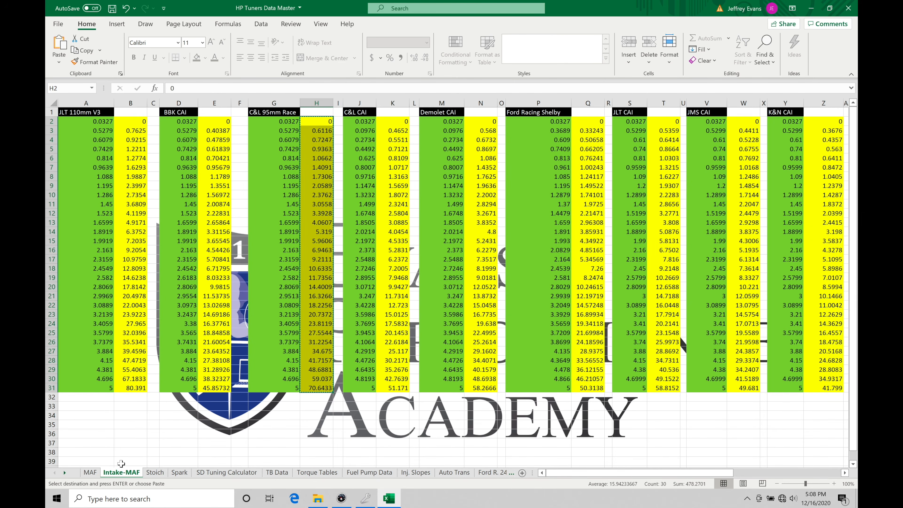
left_click(90, 473)
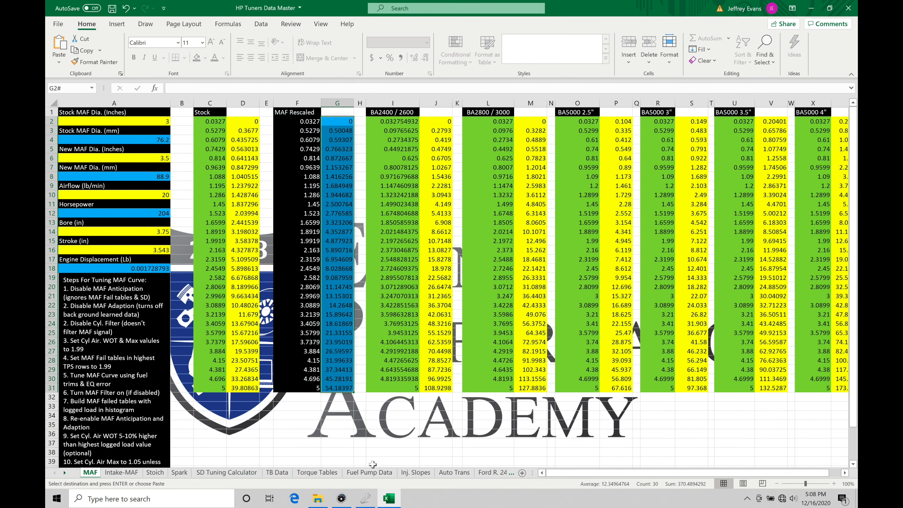
left_click(366, 498)
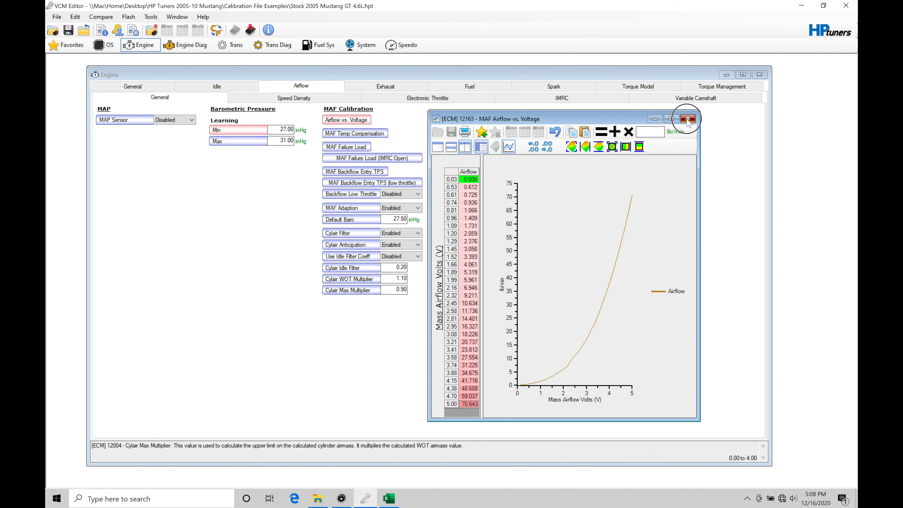
left_click(687, 119)
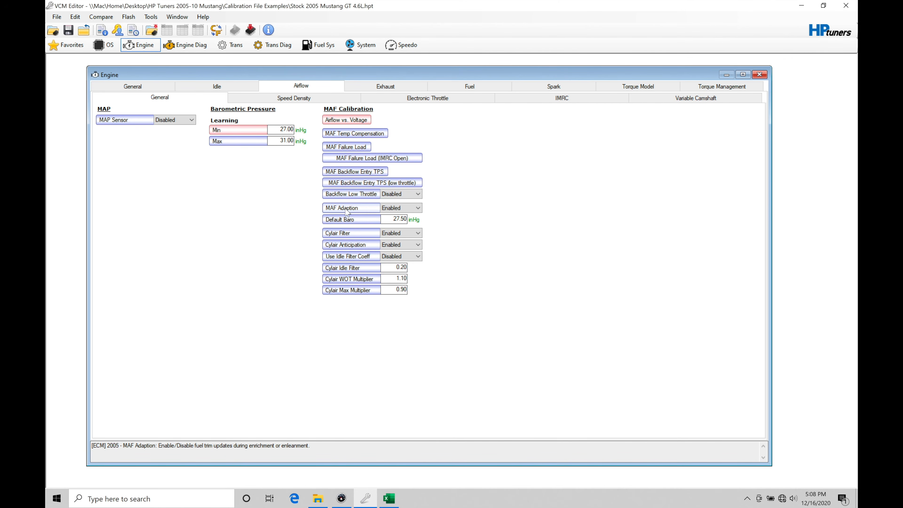
Disable MAF Adaption and set Default Baro to 30 inHg in the MAF Calibration settings
left_click(401, 208)
left_click(395, 220)
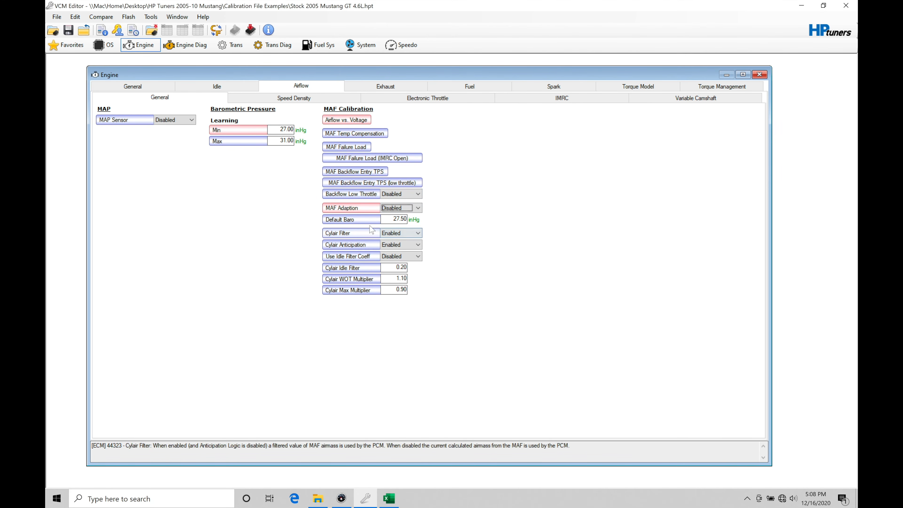
left_click(389, 215)
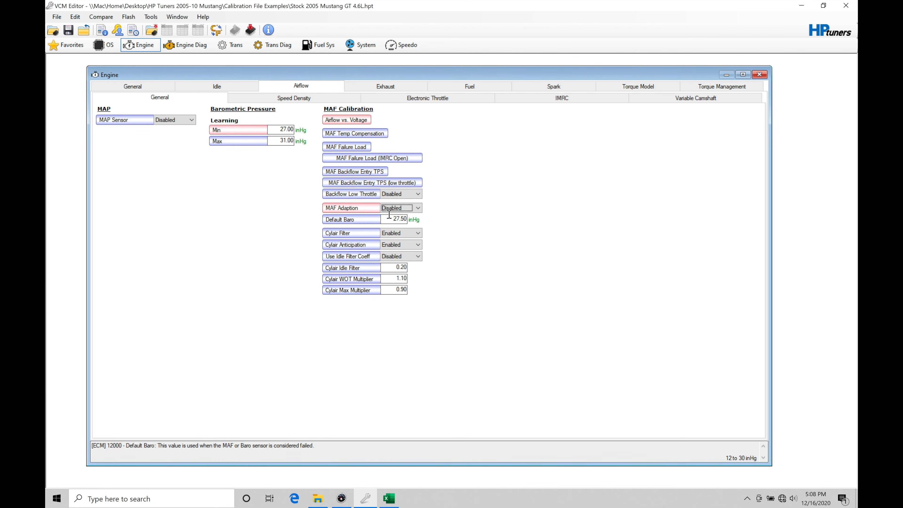
double_click(400, 218)
type("3")
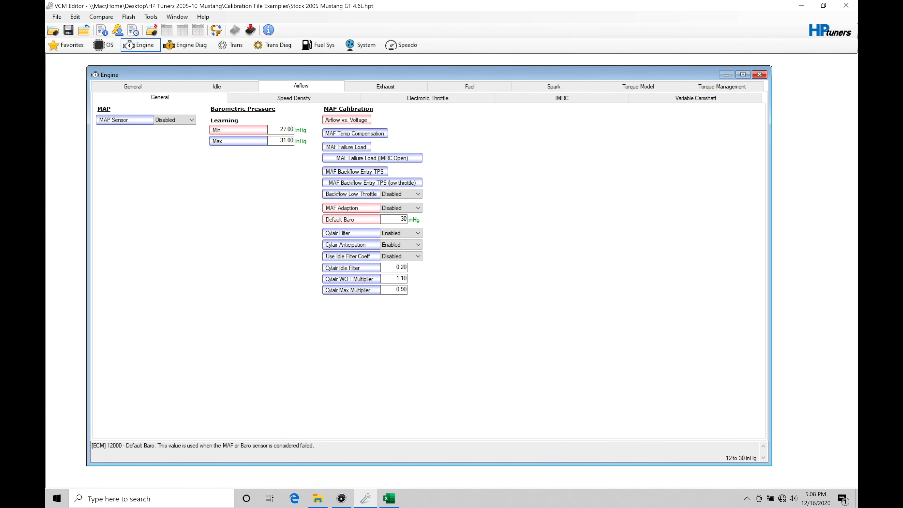
type("0")
key("Tab")
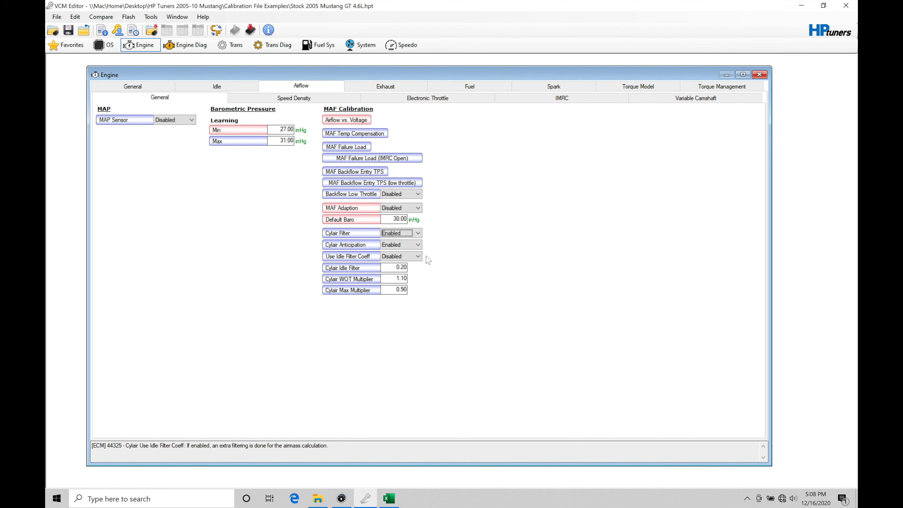
Disable both Cylair Filter and Cylair Anticipation in the MAF Calibration settings
left_click(385, 233)
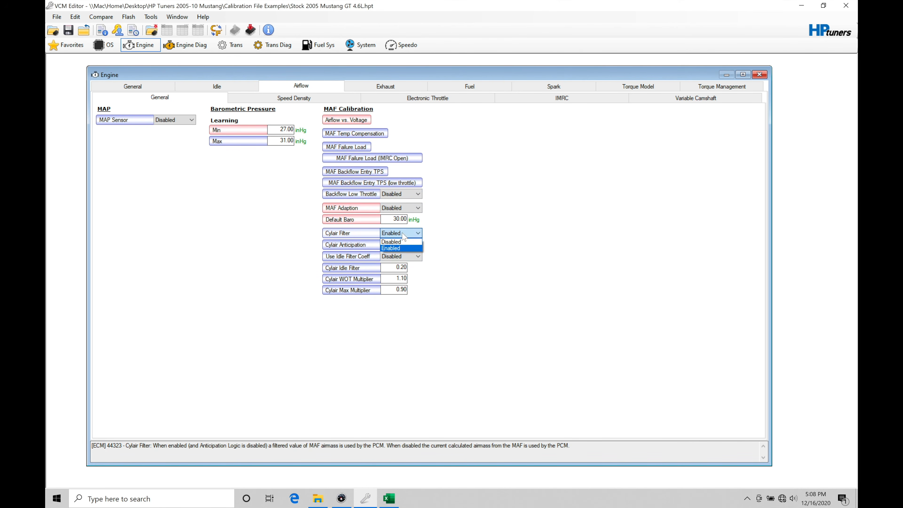
left_click(394, 245)
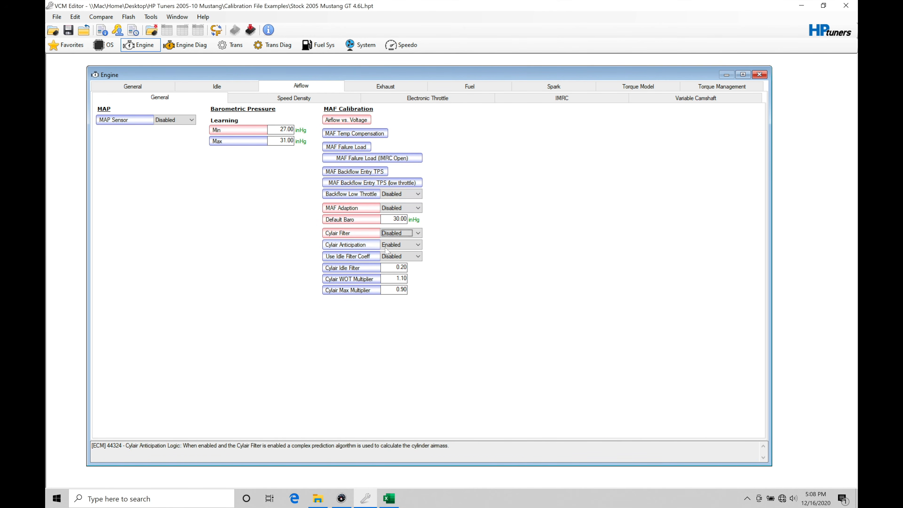
left_click(399, 247)
left_click(401, 257)
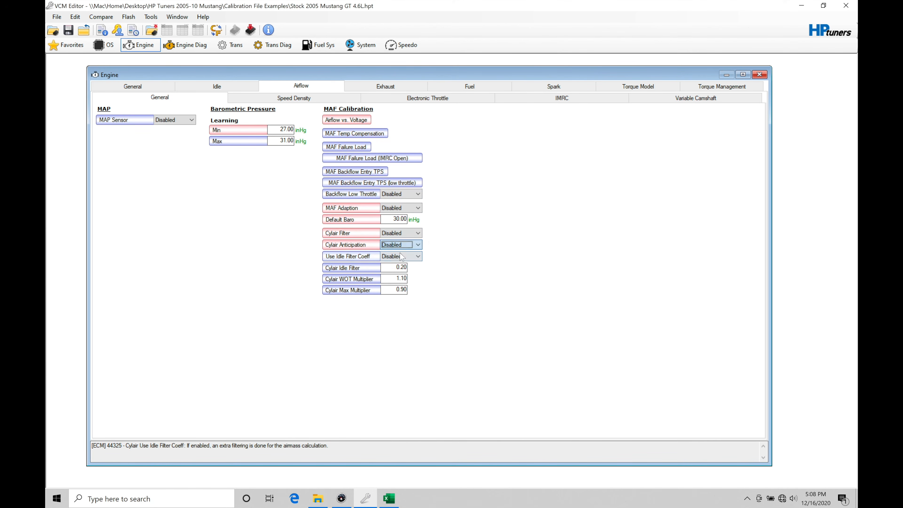